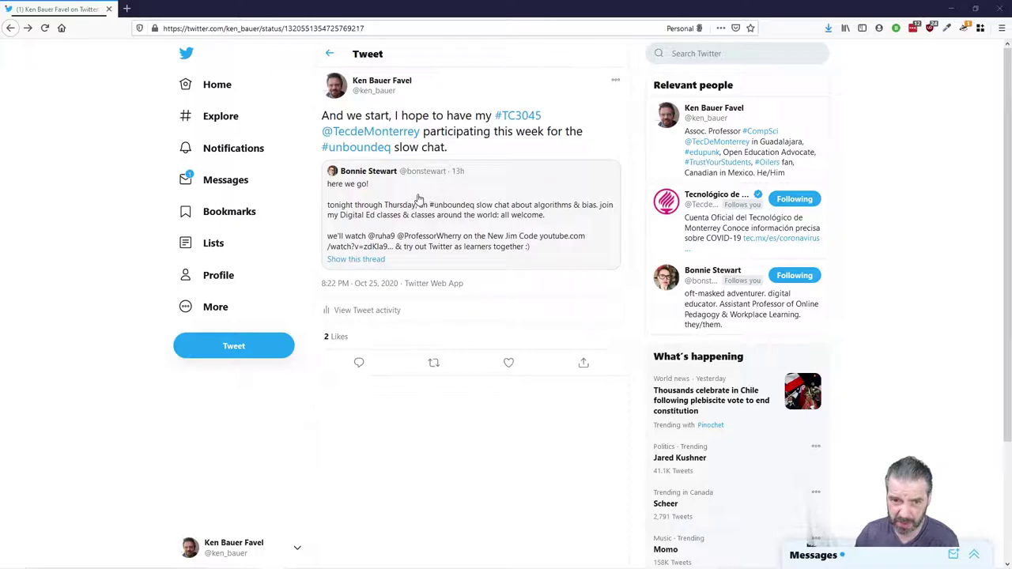
Open the quoted tweet to show the full #unboundeq slow-chat thread on algorithms and bias
{"action": "left_click", "coordinate": [418, 198]}
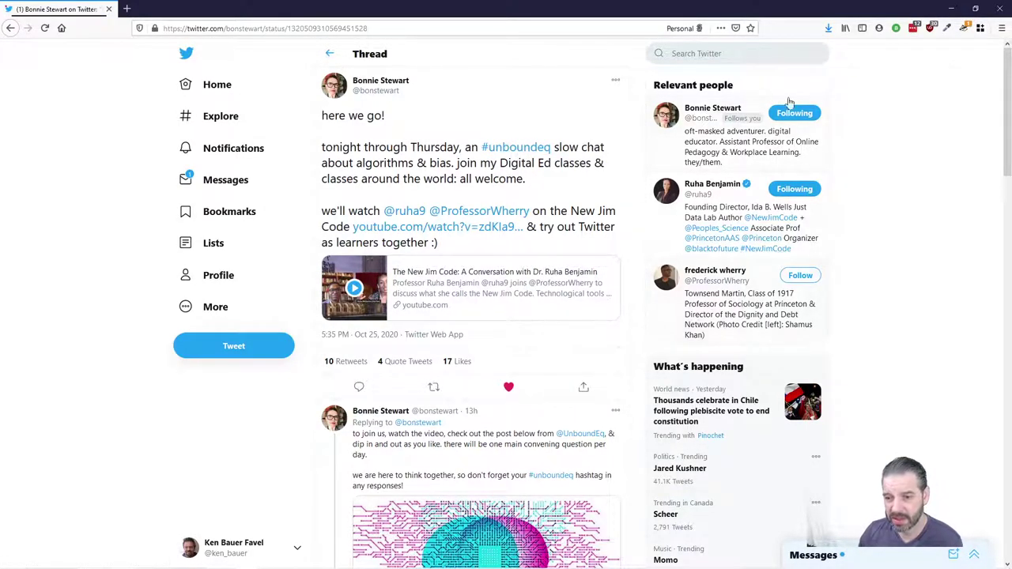
Open the search results for the #unboundeq hashtag
{"action": "left_click", "coordinate": [503, 150]}
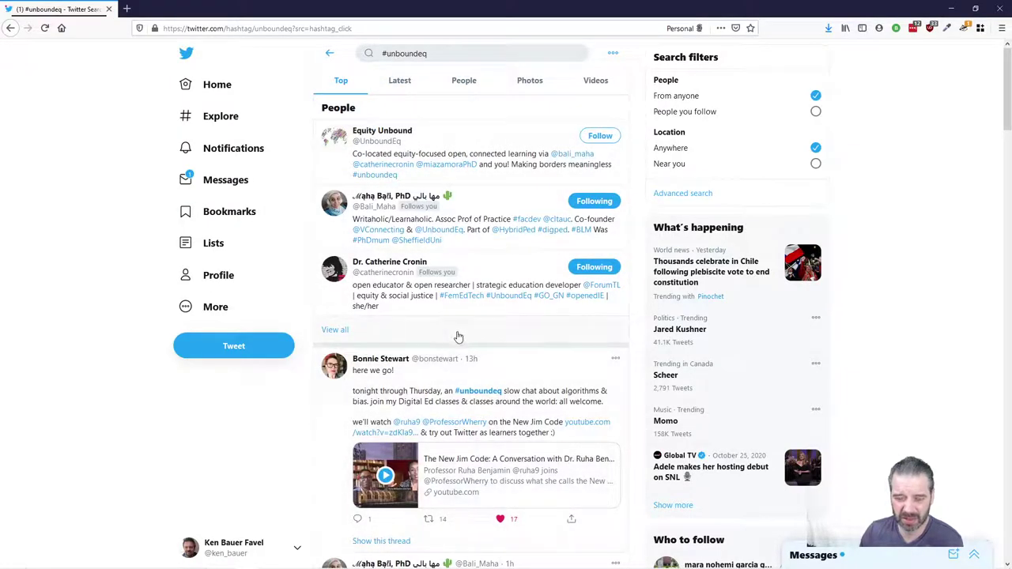
{"action": "scroll", "coordinate": [456, 335], "scroll_direction": "down", "scroll_amount": 2}
{"action": "scroll", "coordinate": [466, 332], "scroll_direction": "up", "scroll_amount": 2}
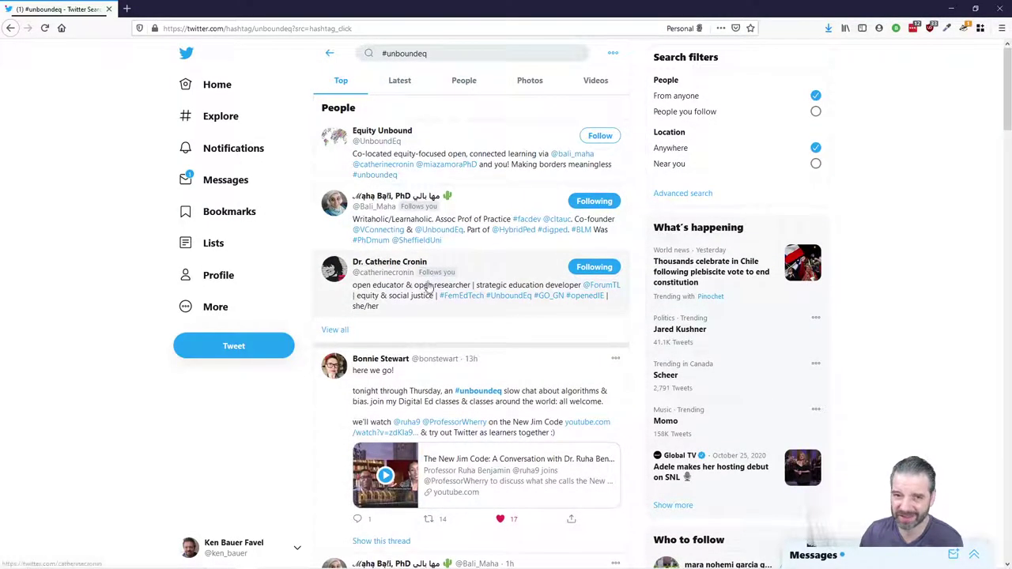
Switch the #unboundeq results to Latest and browse the newest tweets
{"action": "left_click", "coordinate": [402, 85]}
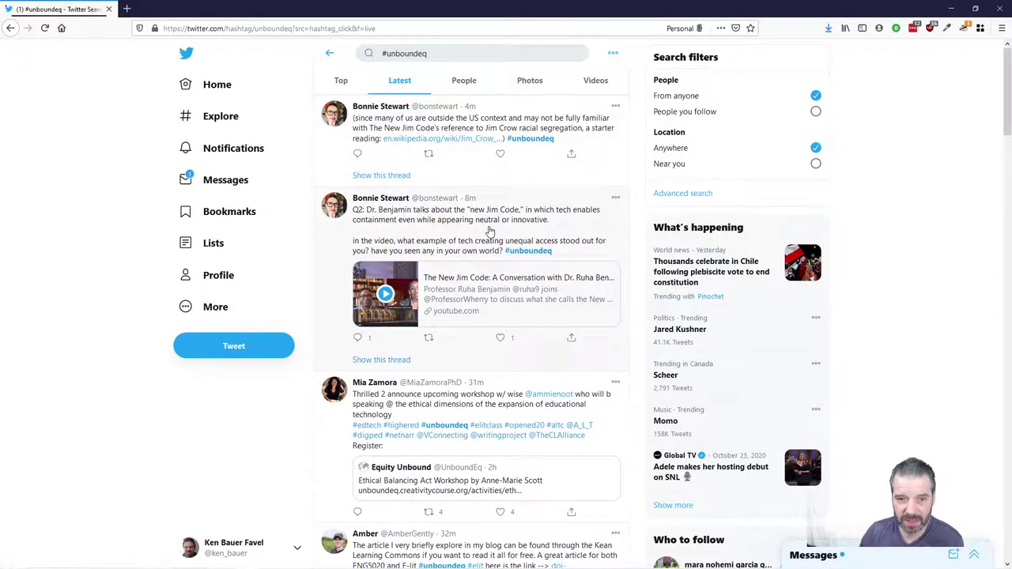
{"action": "scroll", "coordinate": [488, 229], "scroll_direction": "down", "scroll_amount": 5}
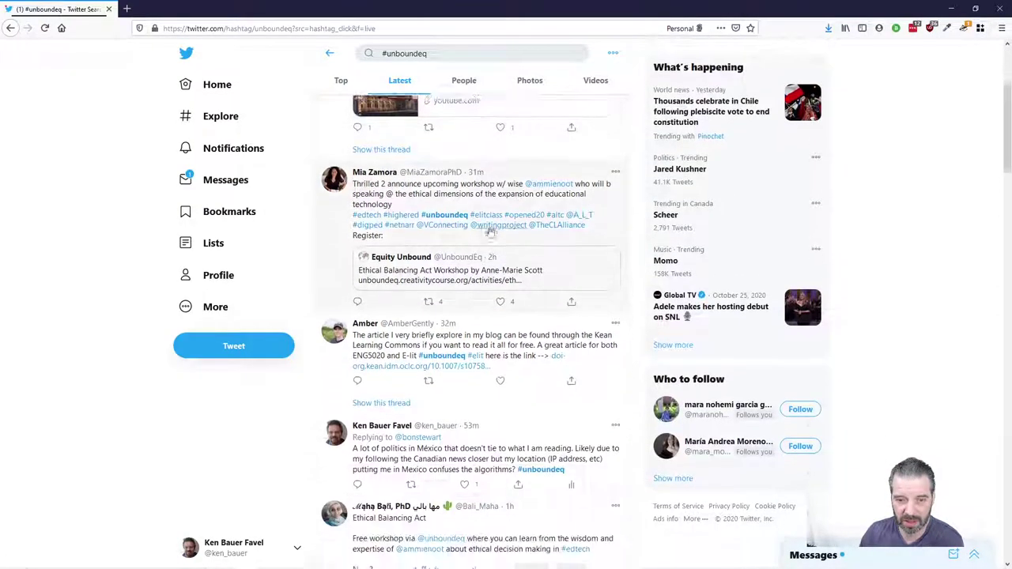
{"action": "scroll", "coordinate": [489, 230], "scroll_direction": "down", "scroll_amount": 5}
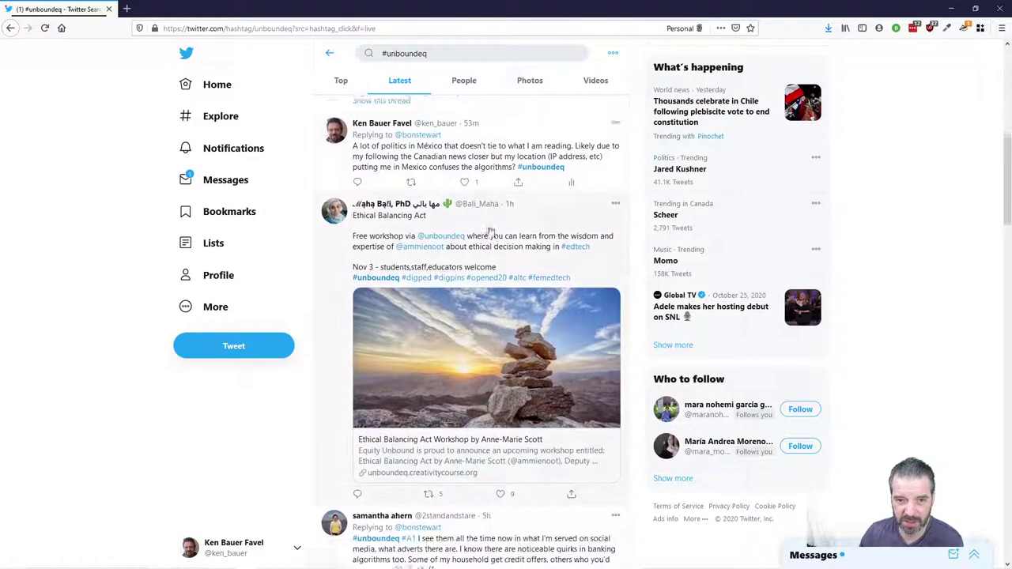
{"action": "scroll", "coordinate": [489, 229], "scroll_direction": "down", "scroll_amount": 10}
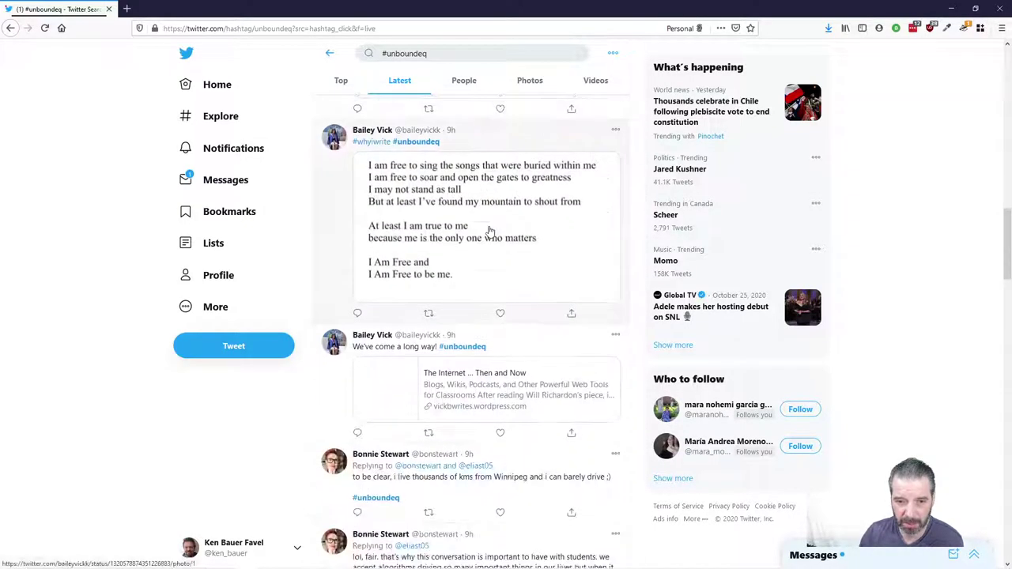
{"action": "scroll", "coordinate": [490, 231], "scroll_direction": "down", "scroll_amount": 1}
{"action": "scroll", "coordinate": [490, 231], "scroll_direction": "down", "scroll_amount": 10}
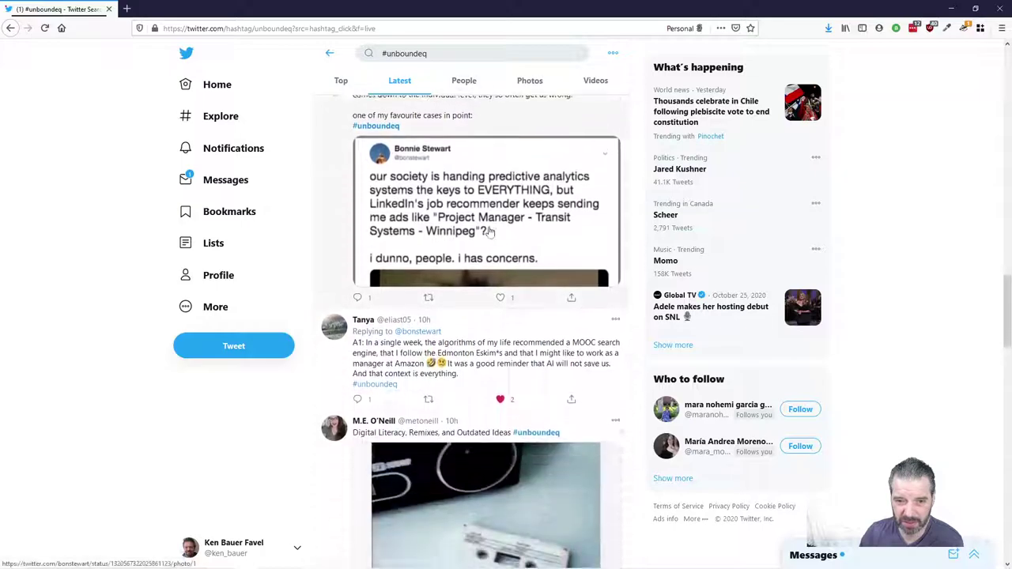
{"action": "scroll", "coordinate": [490, 231], "scroll_direction": "down", "scroll_amount": 2}
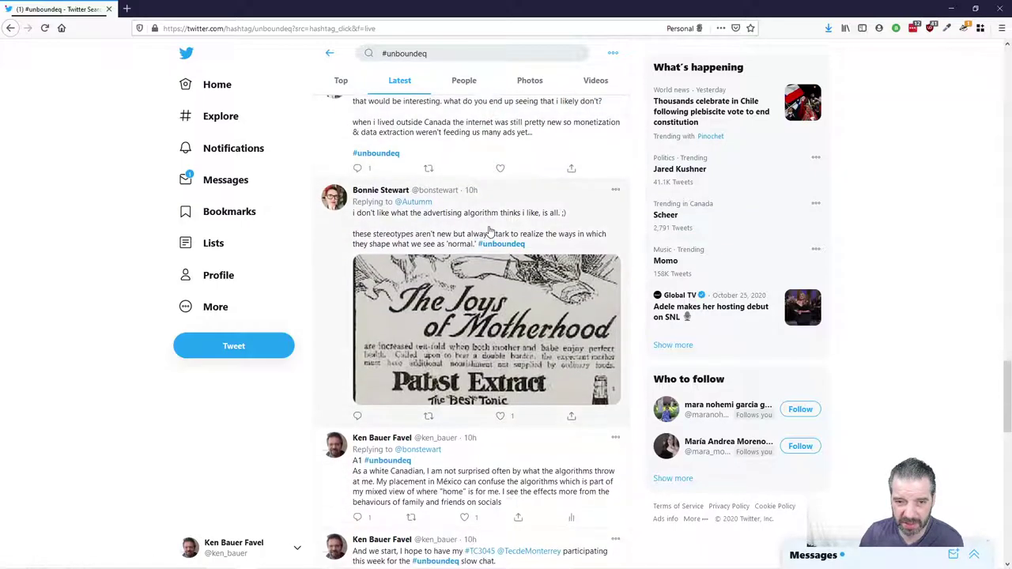
{"action": "scroll", "coordinate": [490, 231], "scroll_direction": "up", "scroll_amount": 1}
{"action": "scroll", "coordinate": [490, 231], "scroll_direction": "down", "scroll_amount": 7}
{"action": "scroll", "coordinate": [490, 230], "scroll_direction": "down", "scroll_amount": 10}
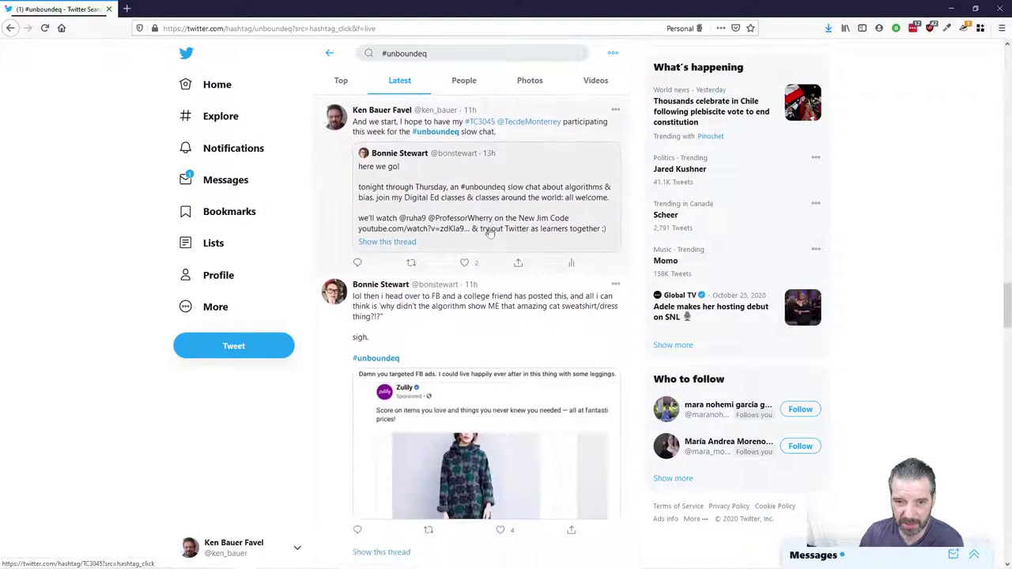
{"action": "scroll", "coordinate": [490, 230], "scroll_direction": "down", "scroll_amount": 8}
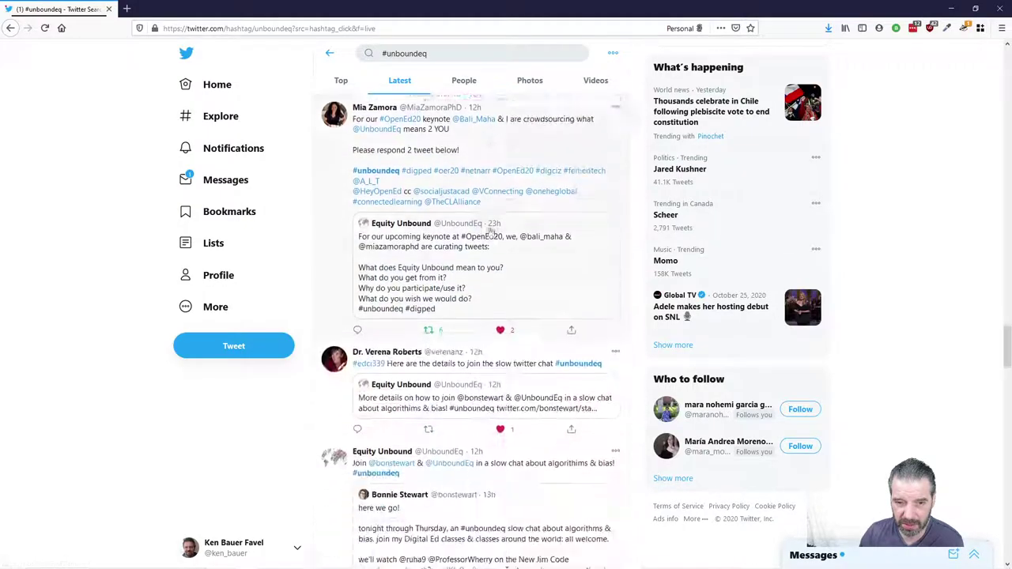
{"action": "scroll", "coordinate": [490, 231], "scroll_direction": "down", "scroll_amount": 9}
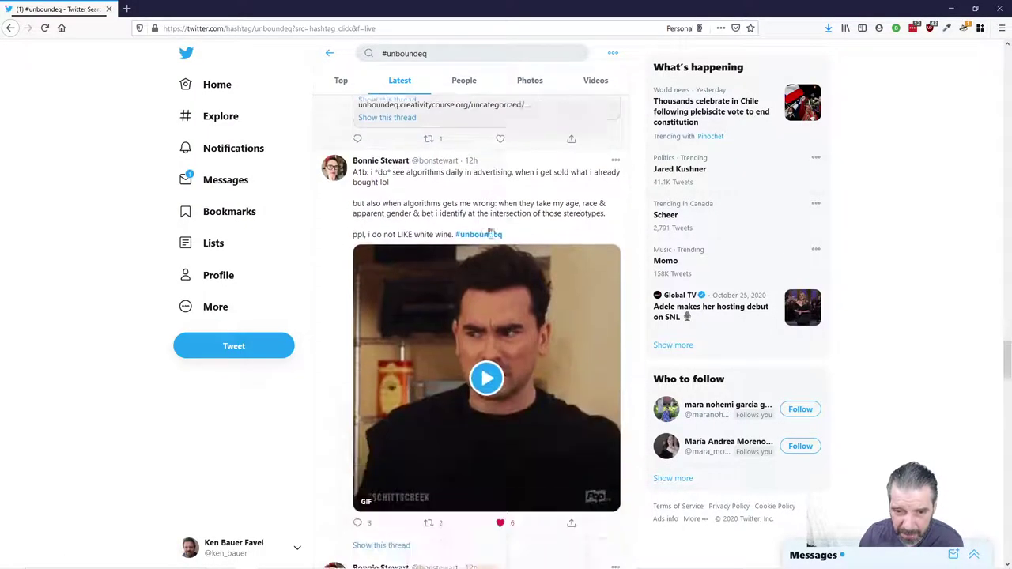
{"action": "scroll", "coordinate": [489, 231], "scroll_direction": "down", "scroll_amount": 3}
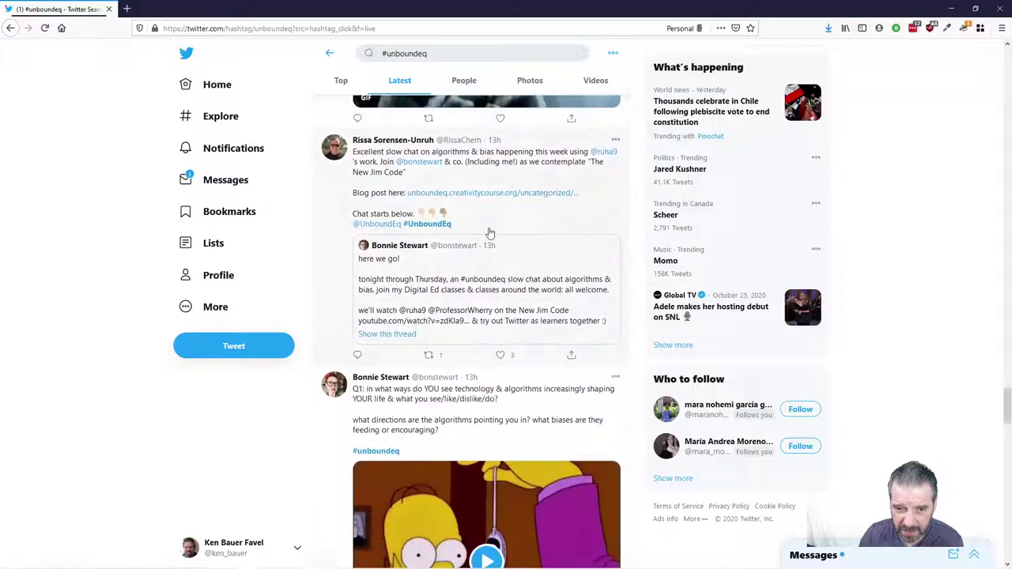
{"action": "scroll", "coordinate": [490, 232], "scroll_direction": "down", "scroll_amount": 3}
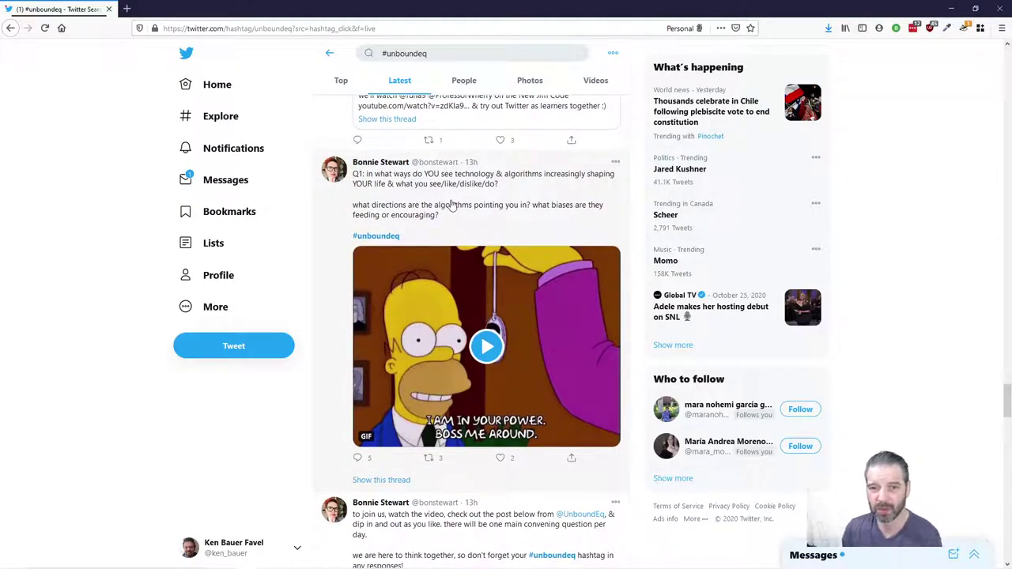
{"action": "scroll", "coordinate": [443, 195], "scroll_direction": "up", "scroll_amount": 20}
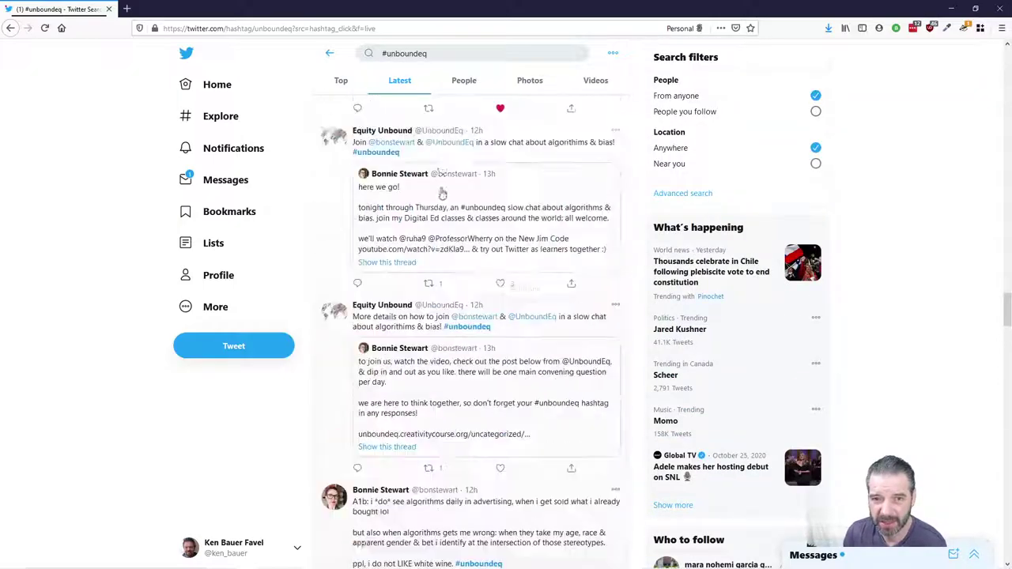
{"action": "scroll", "coordinate": [443, 194], "scroll_direction": "up", "scroll_amount": 12}
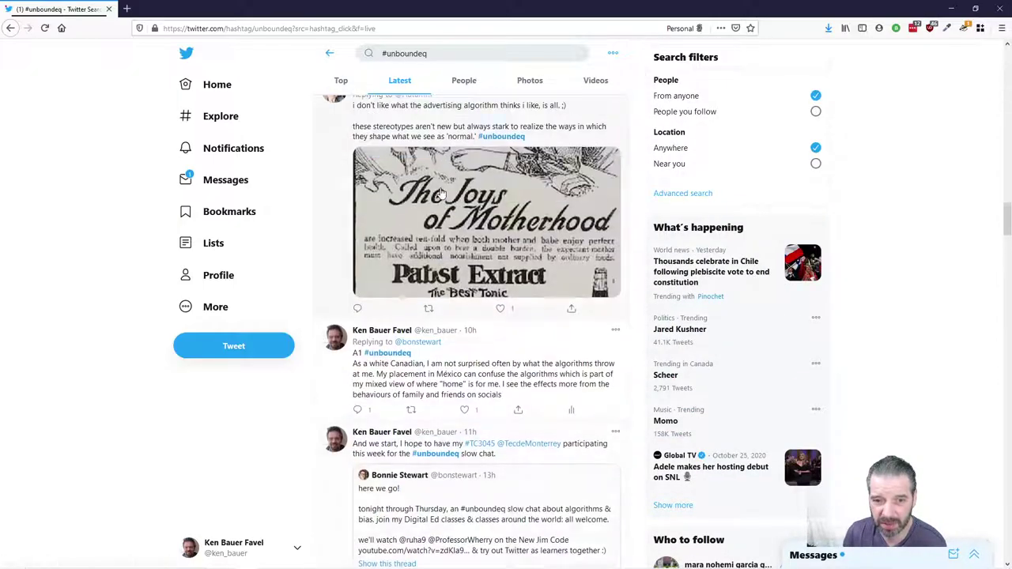
{"action": "scroll", "coordinate": [444, 192], "scroll_direction": "up", "scroll_amount": 6}
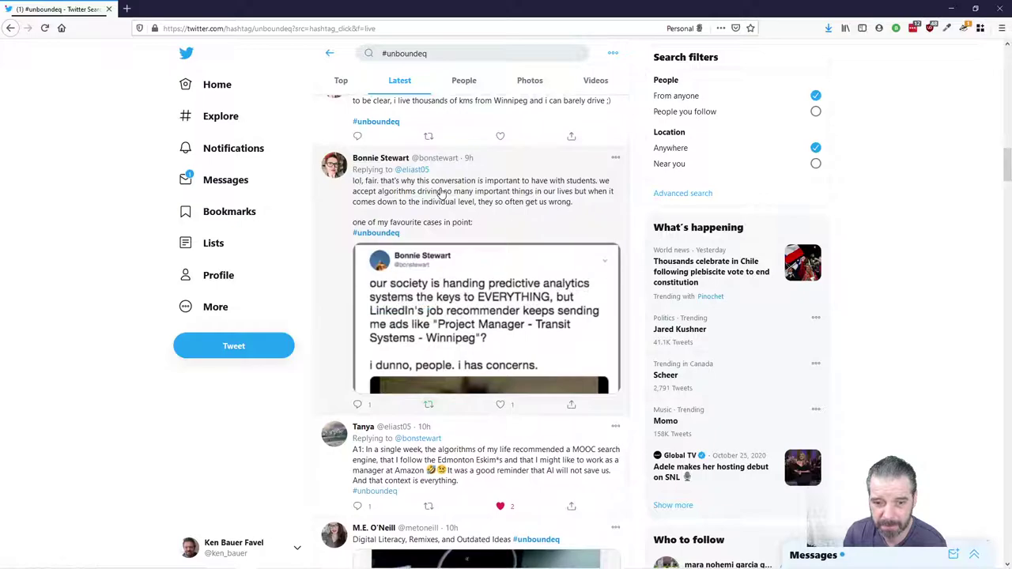
{"action": "scroll", "coordinate": [443, 192], "scroll_direction": "up", "scroll_amount": 10}
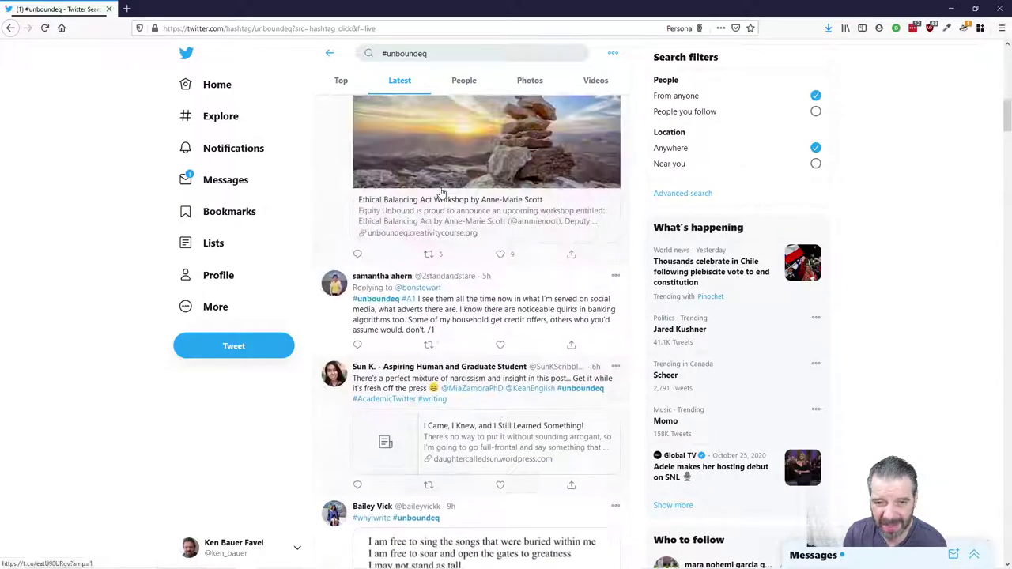
{"action": "scroll", "coordinate": [441, 193], "scroll_direction": "up", "scroll_amount": 6}
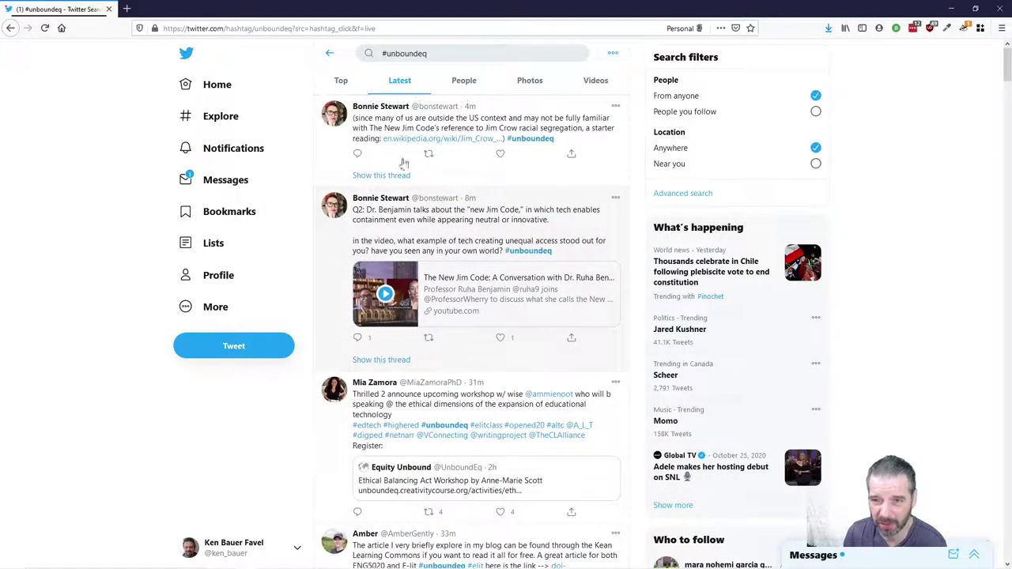
Load tweetdeck.twitter.com in Firefox to show the Notifications and Home columns
{"action": "left_click", "coordinate": [328, 28]}
{"action": "type", "text": "tweetdeck.twitter.com/"}
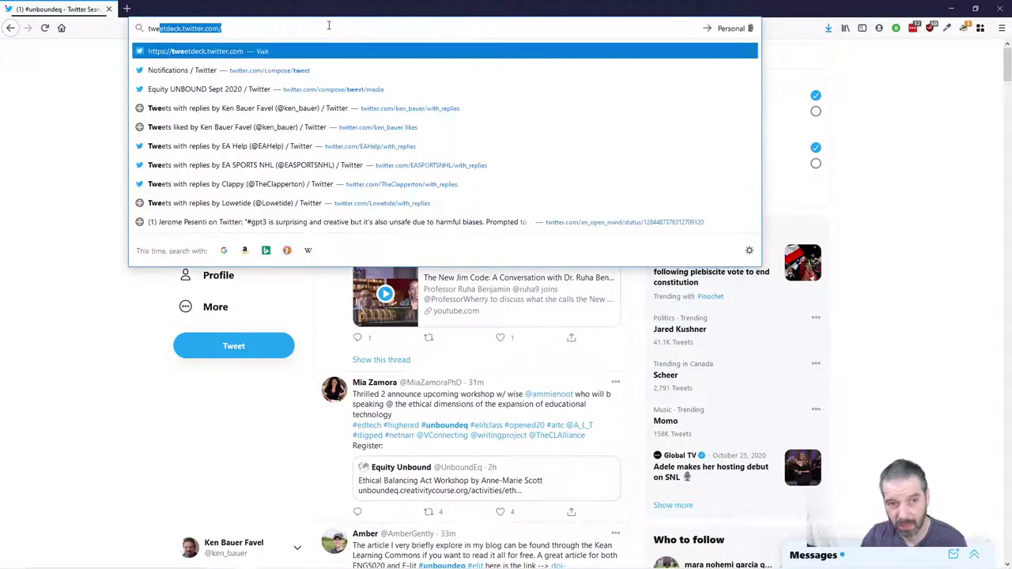
{"action": "key", "text": "Return"}
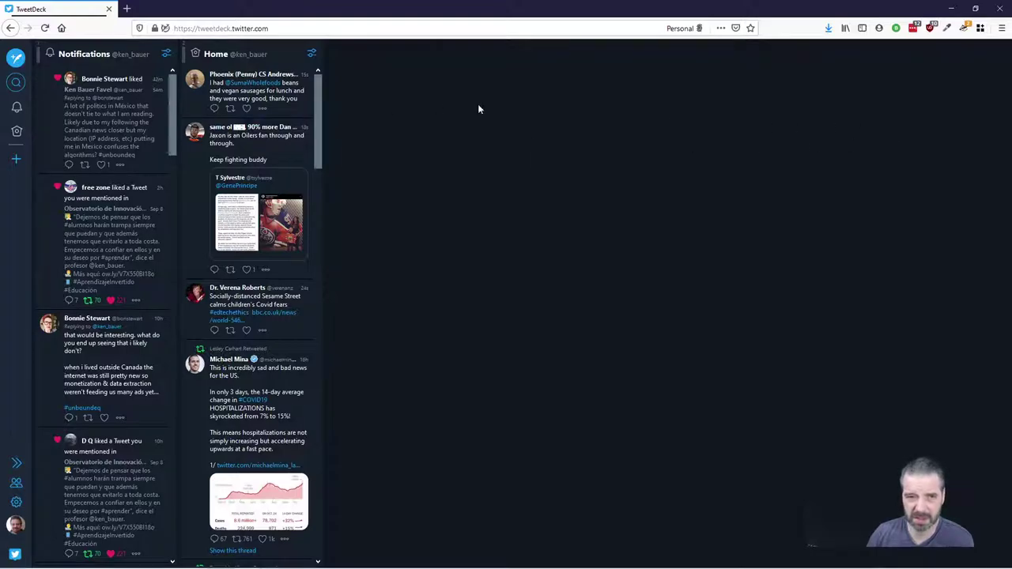
Open a notified tweet and turn its #unboundeq hashtag into a search column beside Home
{"action": "left_click", "coordinate": [115, 113]}
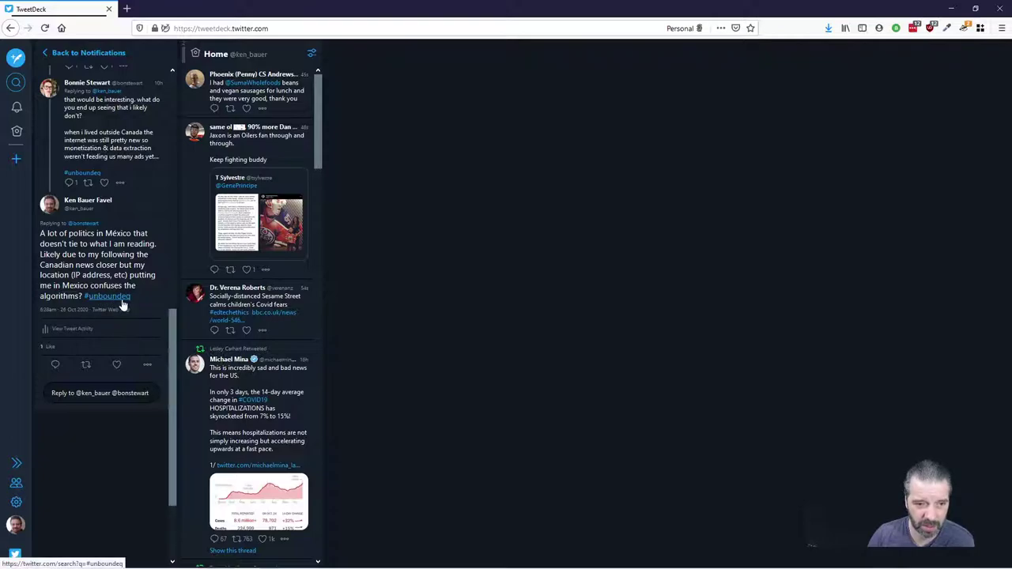
{"action": "left_click", "coordinate": [119, 297]}
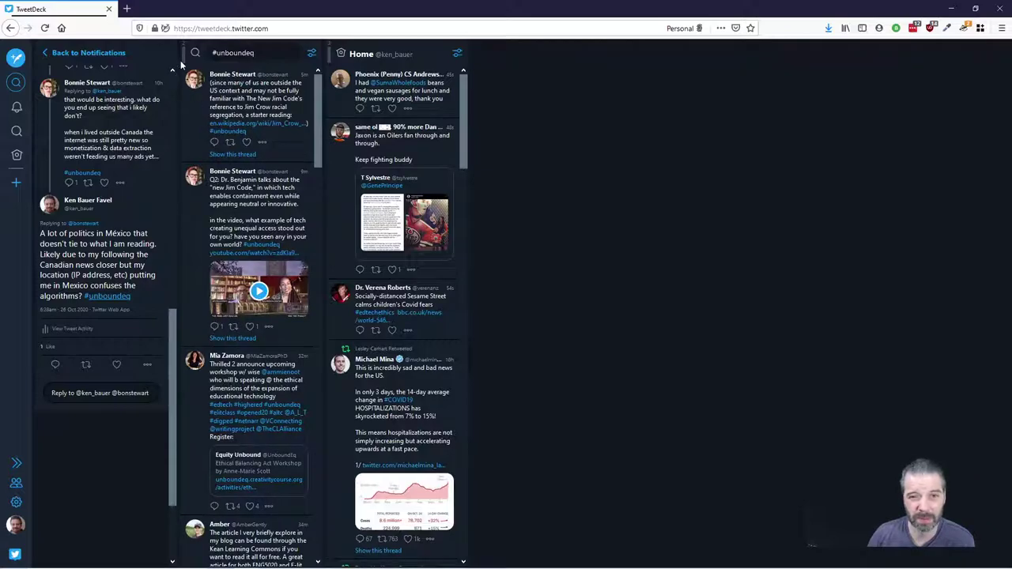
{"action": "left_click", "coordinate": [311, 53]}
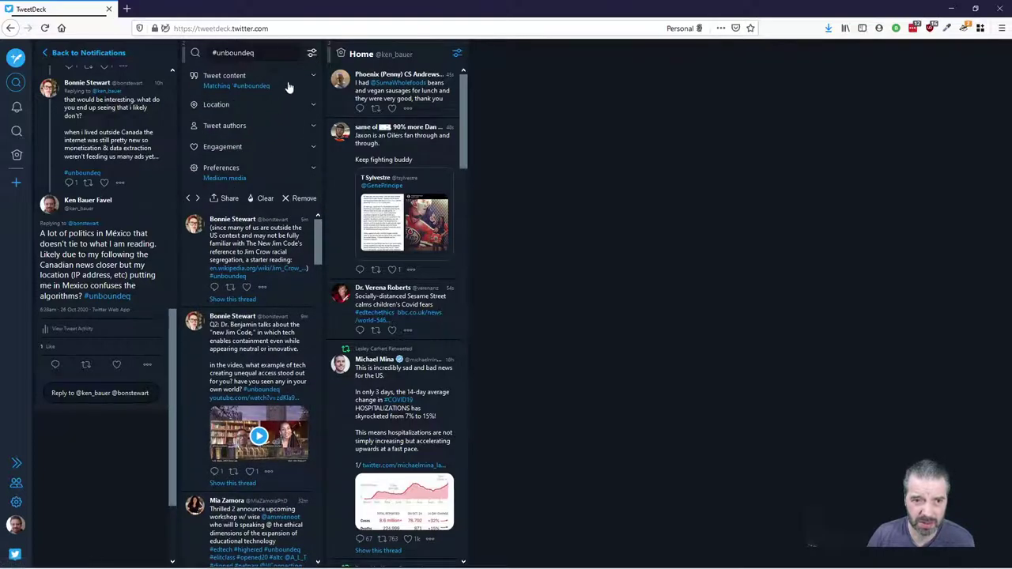
{"action": "left_click", "coordinate": [313, 53]}
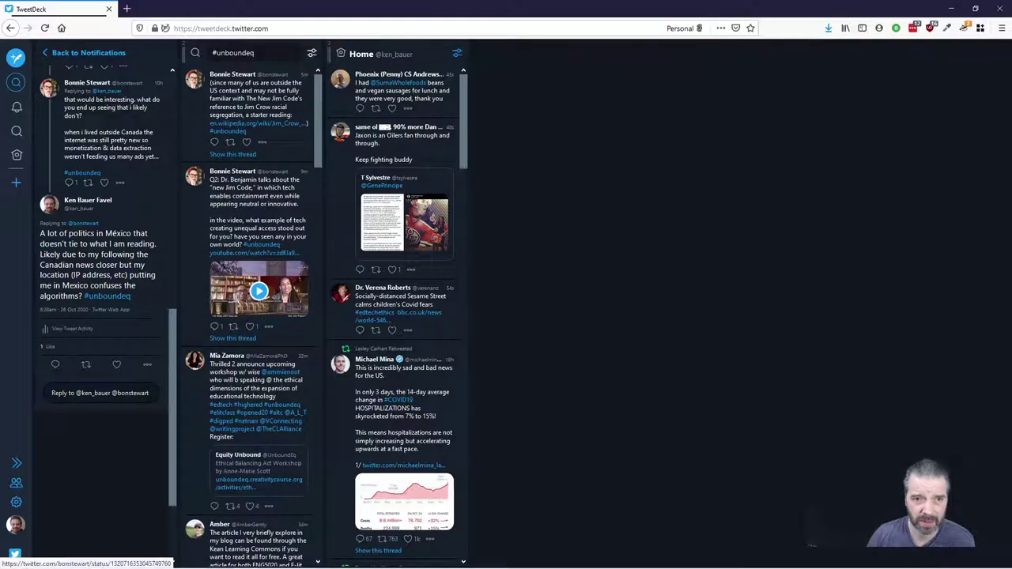
{"action": "scroll", "coordinate": [265, 136], "scroll_direction": "down", "scroll_amount": 4}
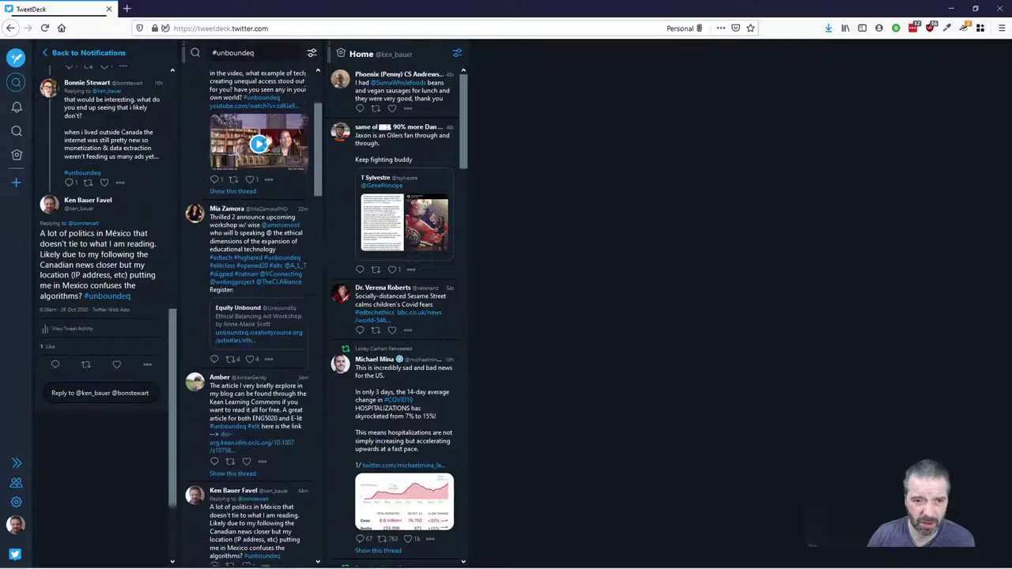
{"action": "scroll", "coordinate": [265, 136], "scroll_direction": "up", "scroll_amount": 4}
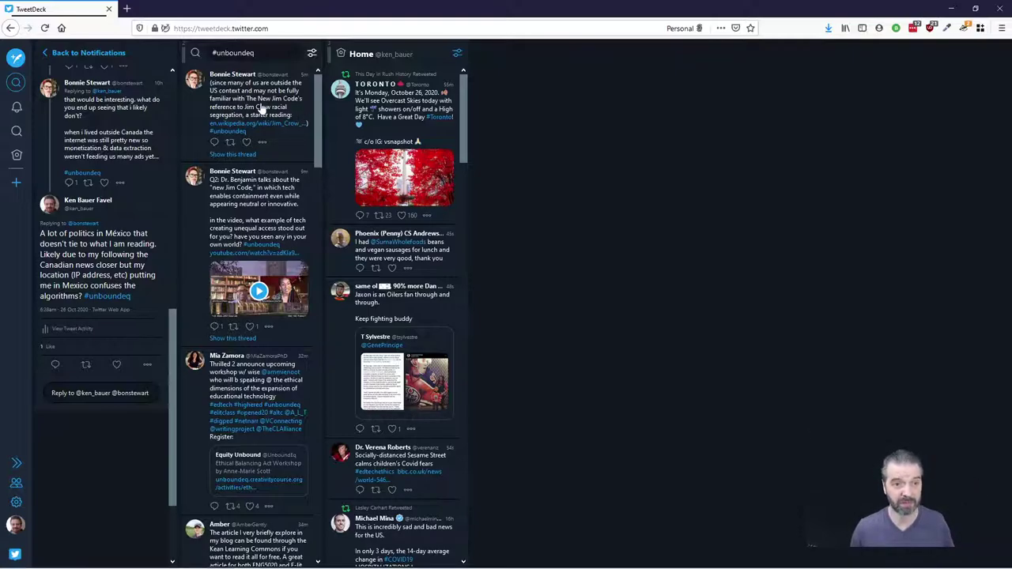
Add a #flipclasschat search column to the right of the Home column
{"action": "left_click", "coordinate": [17, 83]}
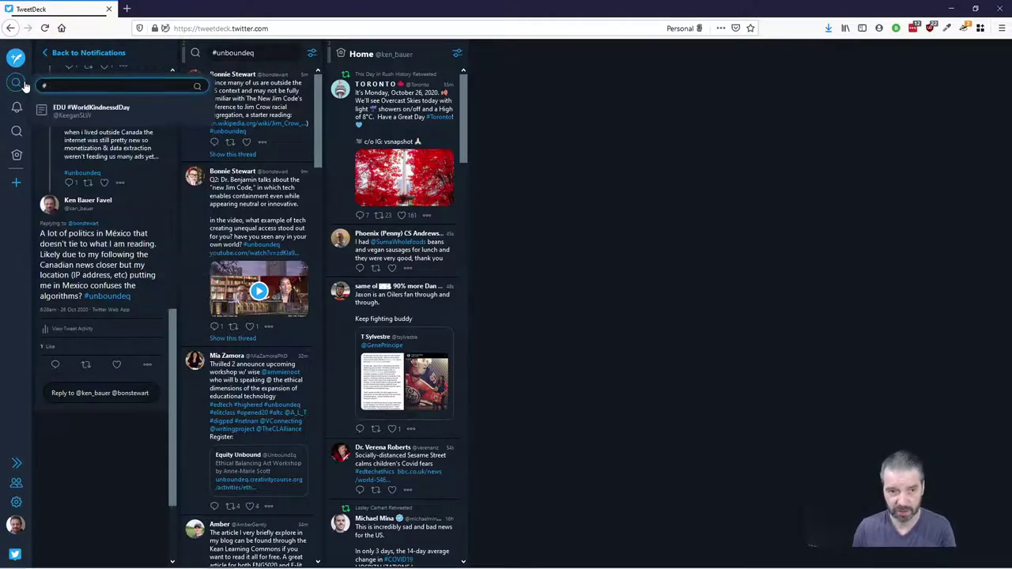
{"action": "type", "text": "flipclassche"}
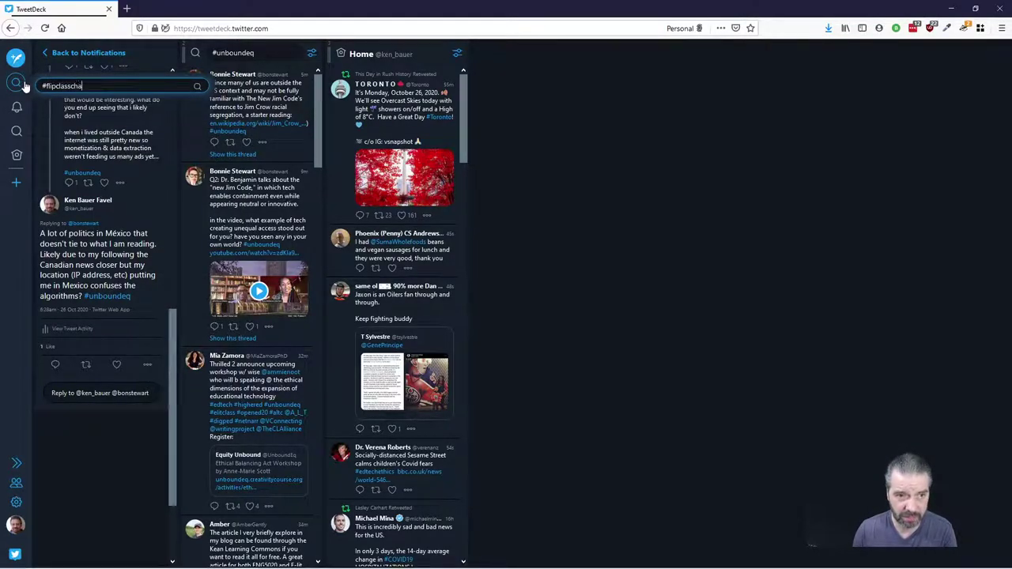
{"action": "type", "text": "t"}
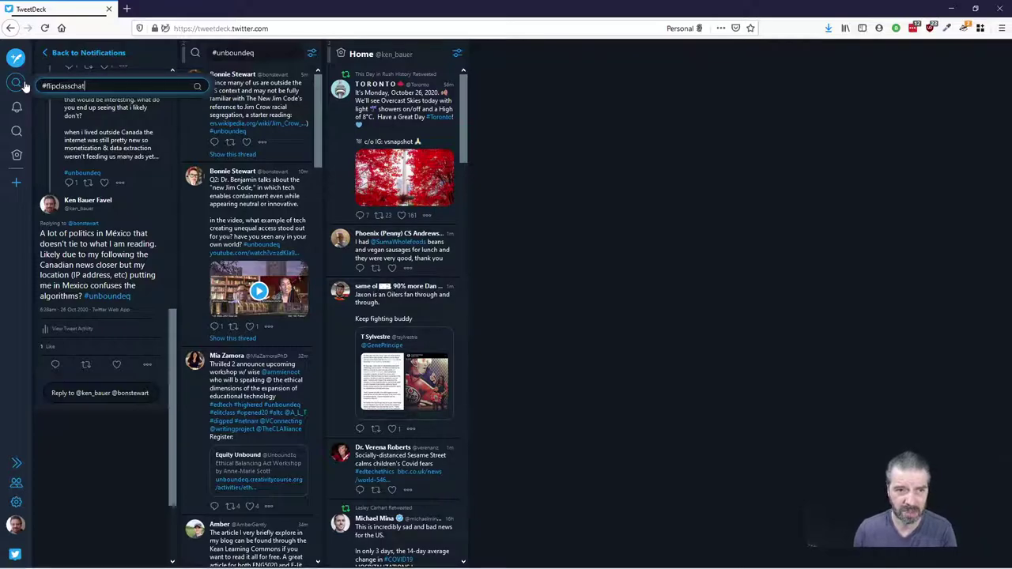
{"action": "key", "text": "Return"}
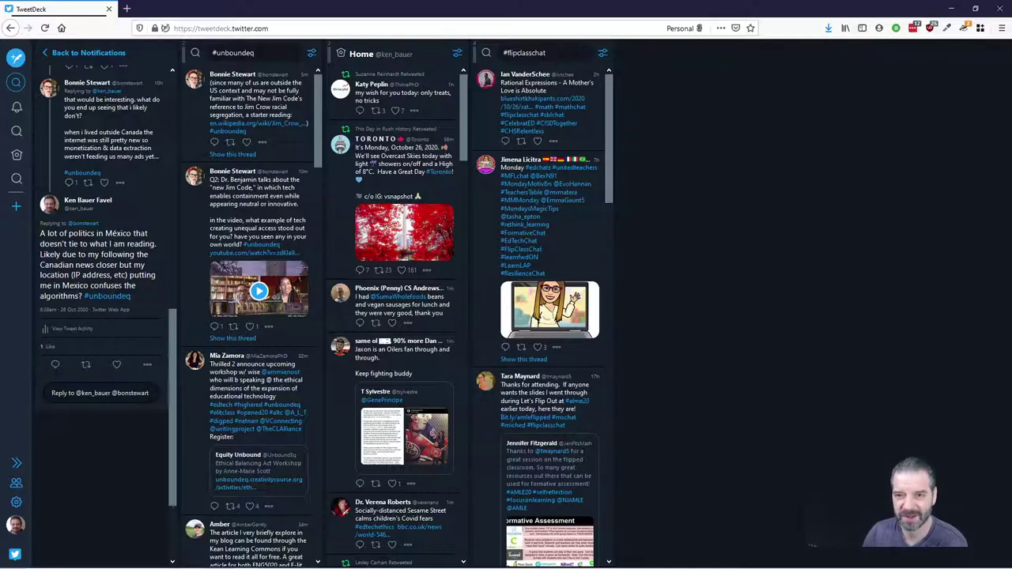
Add a search column for '#TC3045 OR #TC1028 OR #TC1001S' at the far right
{"action": "left_click", "coordinate": [16, 83]}
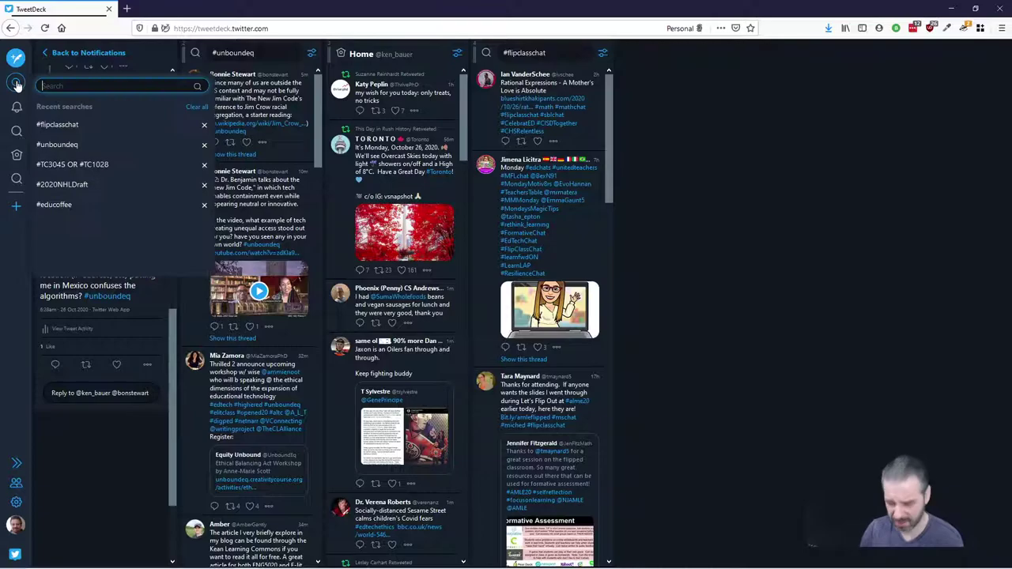
{"action": "type", "text": "#TC3045"}
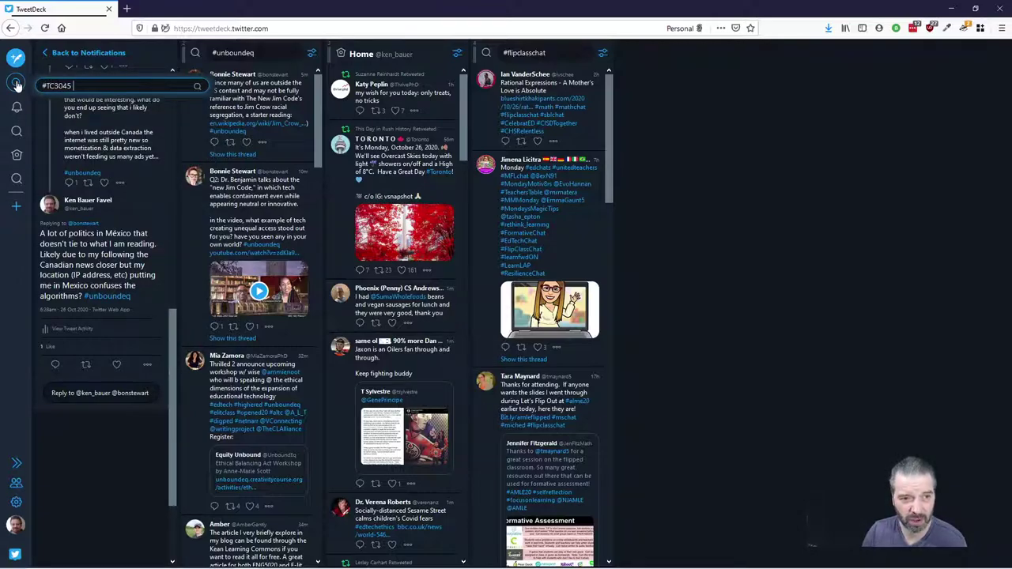
{"action": "type", "text": " OR #TC102"}
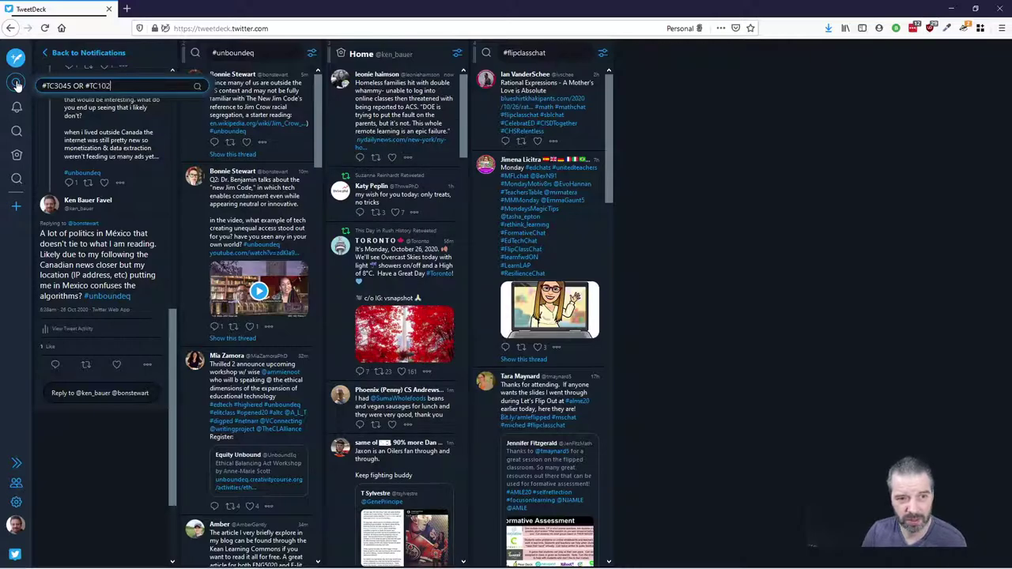
{"action": "type", "text": "8 OR "}
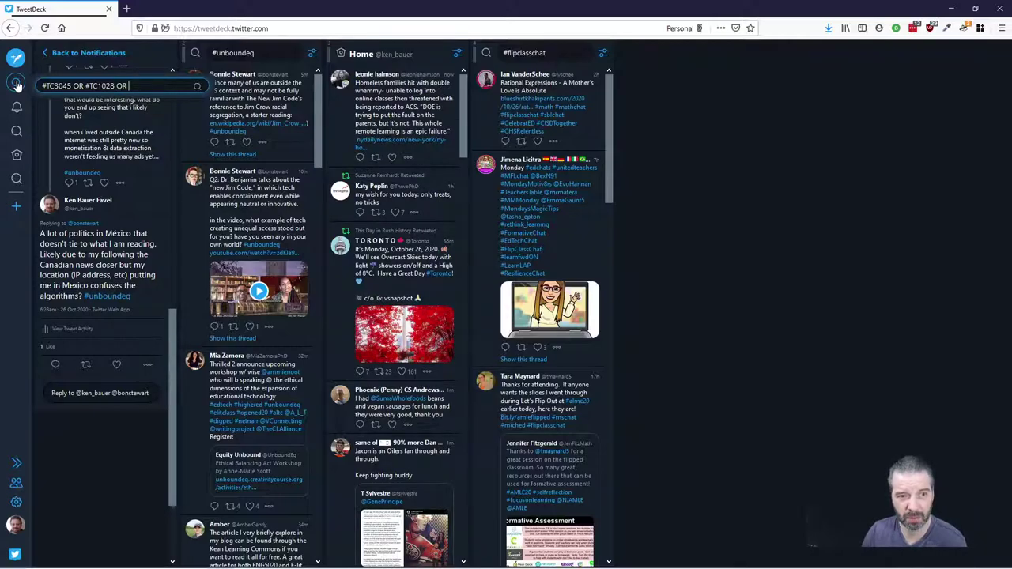
{"action": "type", "text": "#TC1001S"}
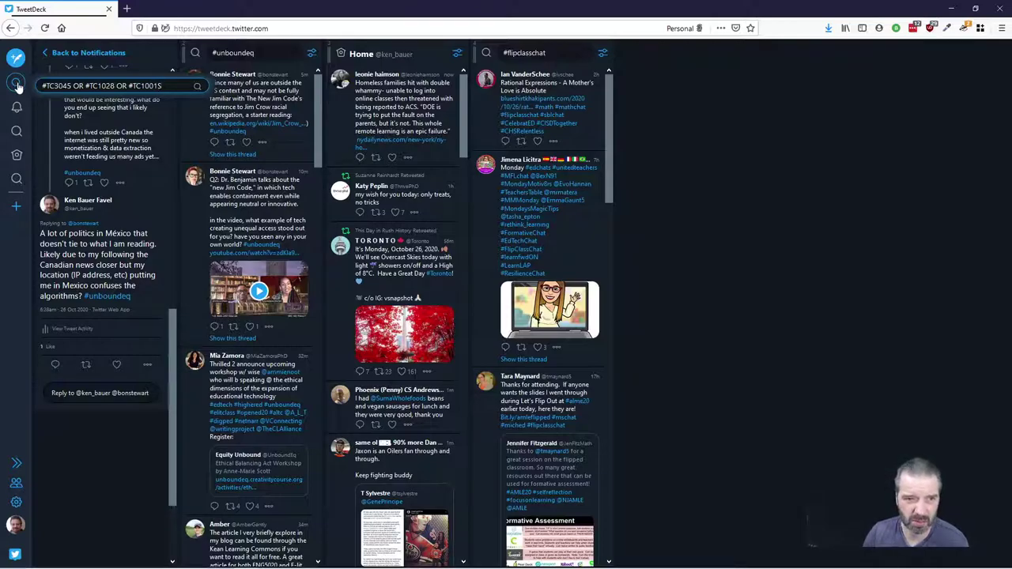
{"action": "left_click", "coordinate": [197, 90]}
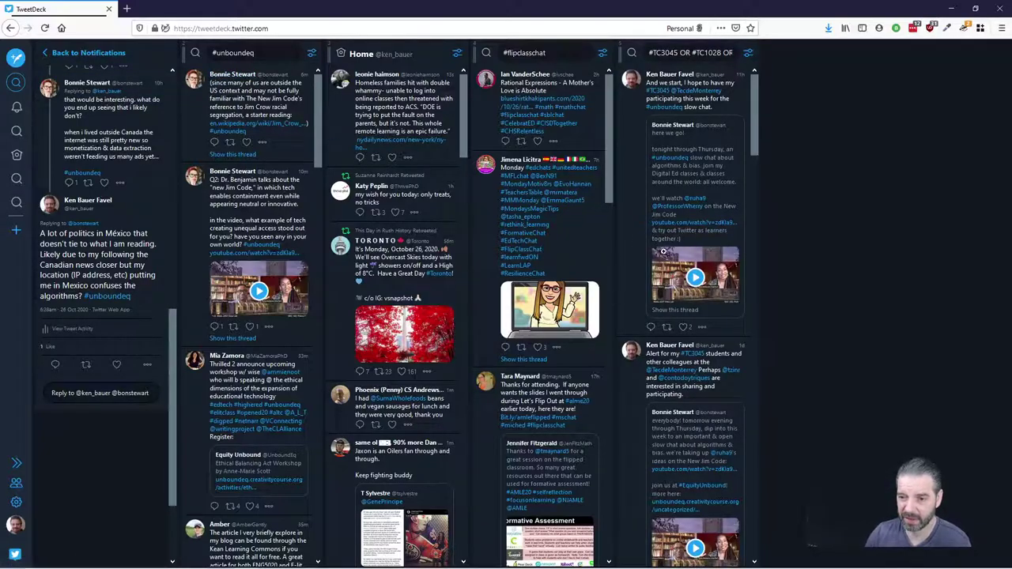
{"action": "scroll", "coordinate": [688, 254], "scroll_direction": "down", "scroll_amount": 2}
{"action": "scroll", "coordinate": [688, 254], "scroll_direction": "up", "scroll_amount": 2}
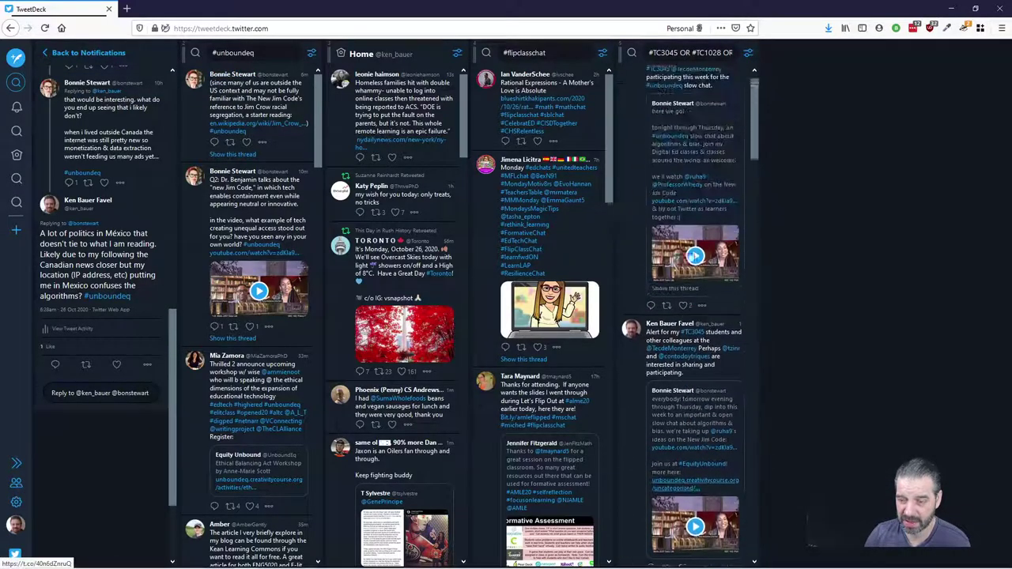
Check and close the course column's filters, then return the first column to Notifications
{"action": "left_click", "coordinate": [747, 53]}
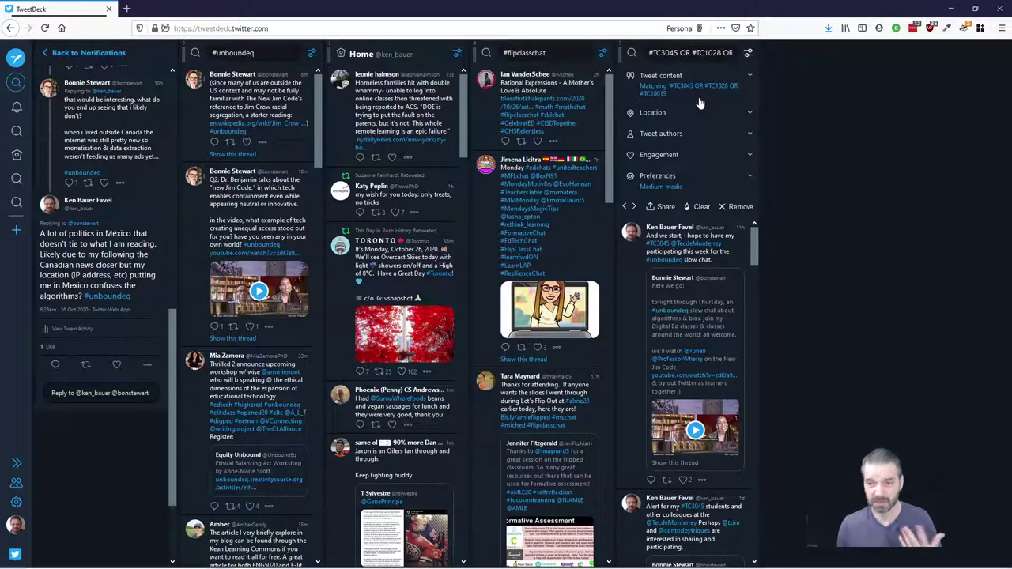
{"action": "left_click", "coordinate": [749, 53]}
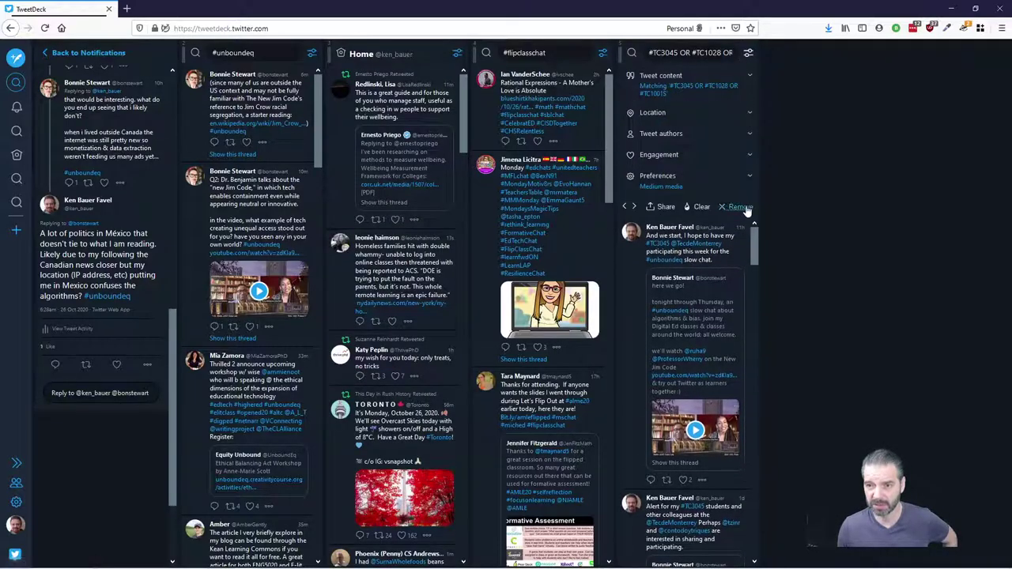
{"action": "left_click", "coordinate": [747, 55]}
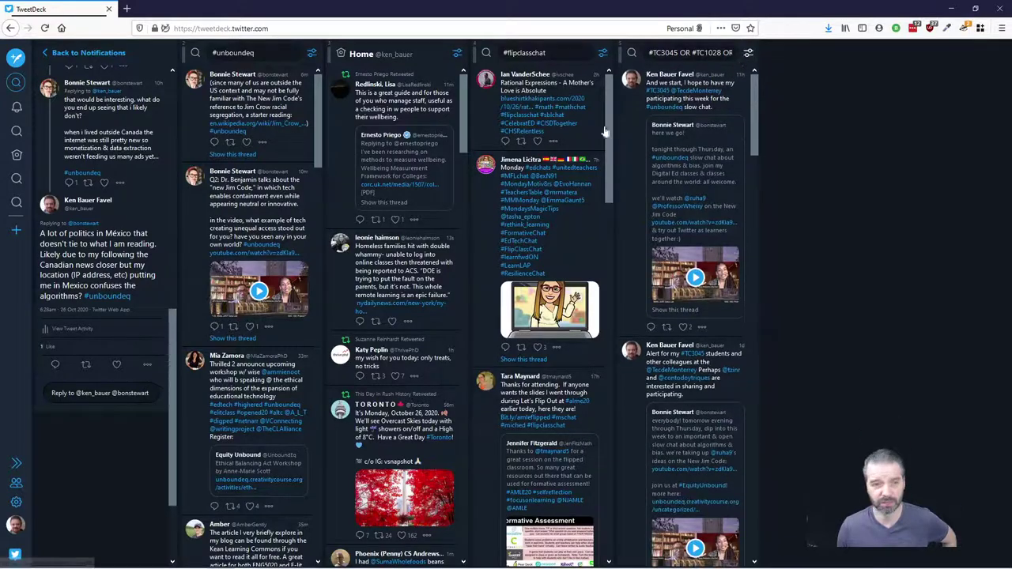
{"action": "left_click", "coordinate": [45, 53]}
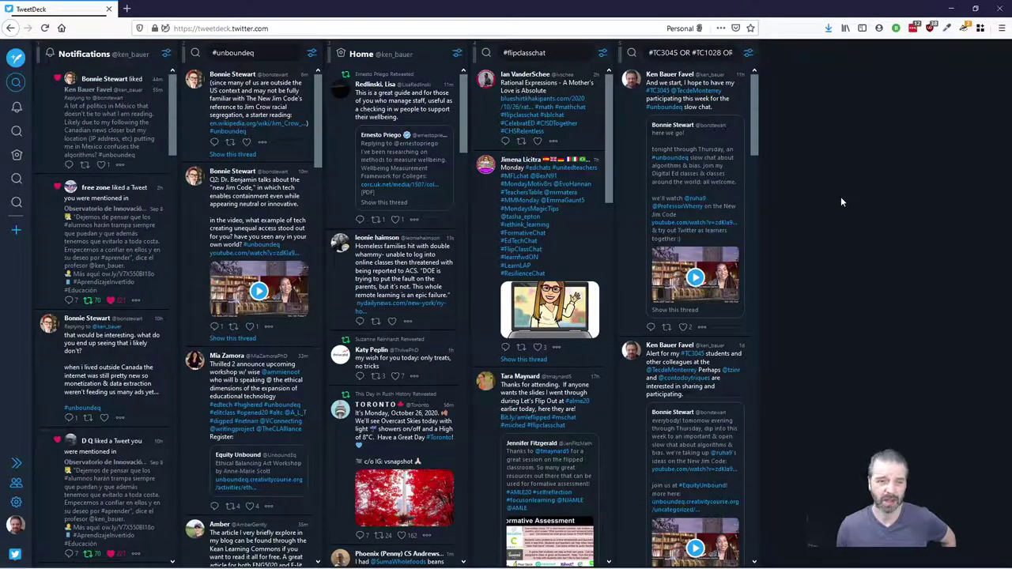